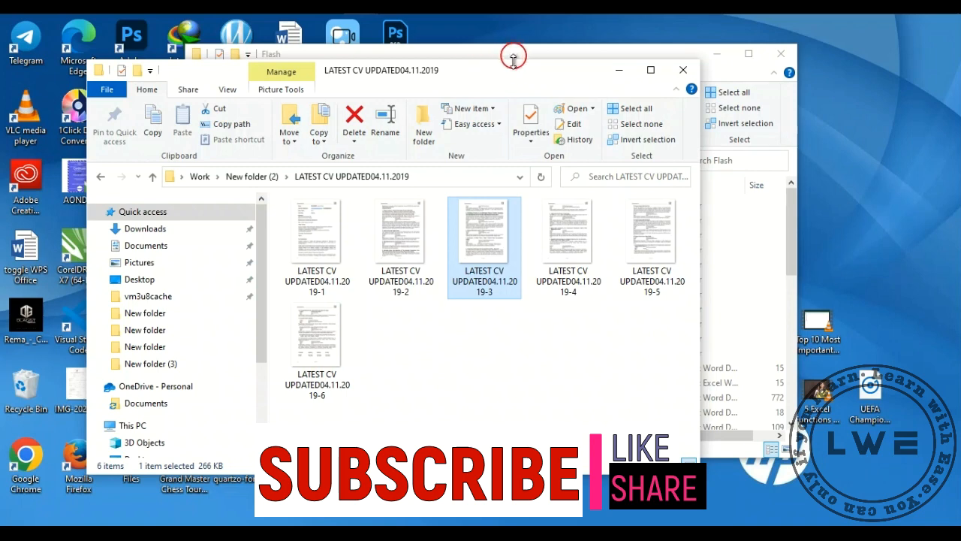
Step: Start Word and create a new blank document
{"action": "left_click_drag", "start_coordinate": [493, 80], "coordinate": [537, 79]}
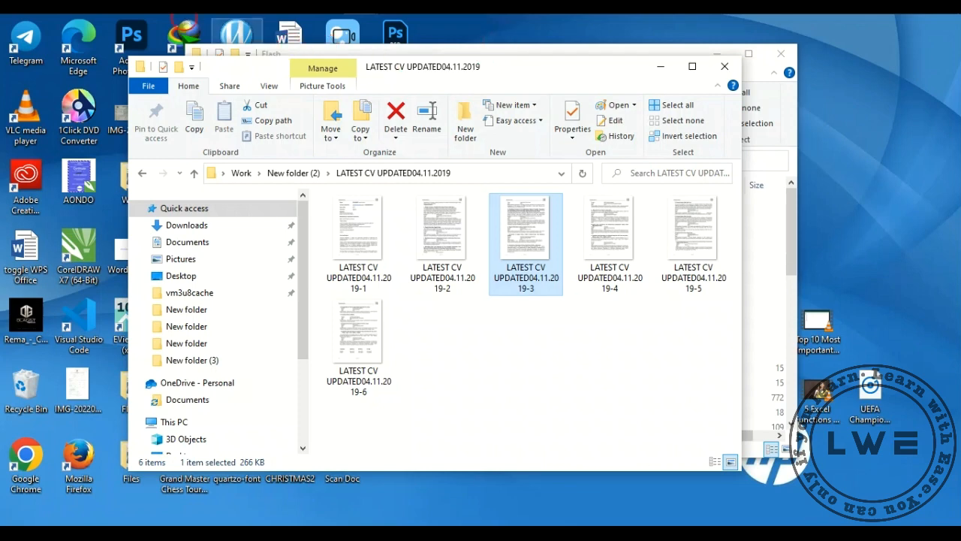
{"action": "left_click", "coordinate": [480, 21]}
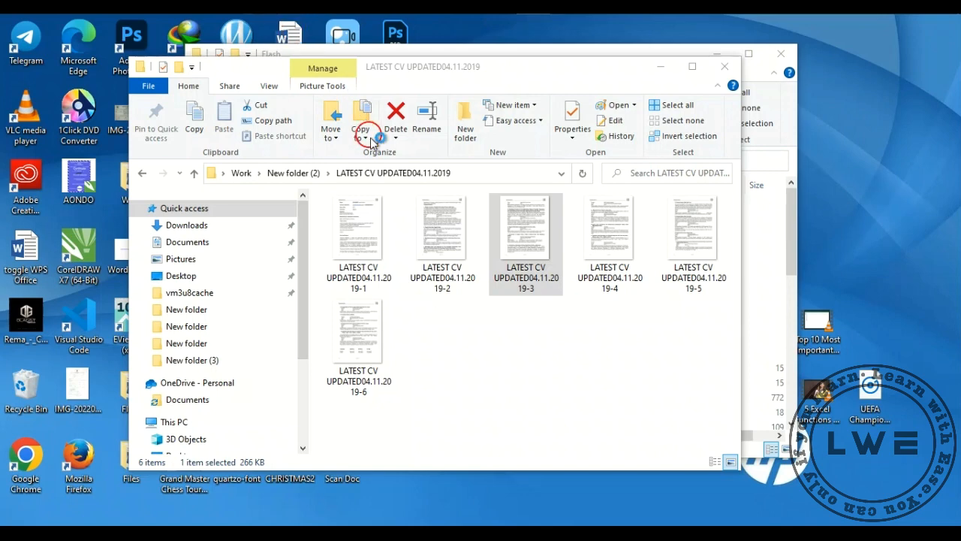
{"action": "left_click", "coordinate": [460, 228]}
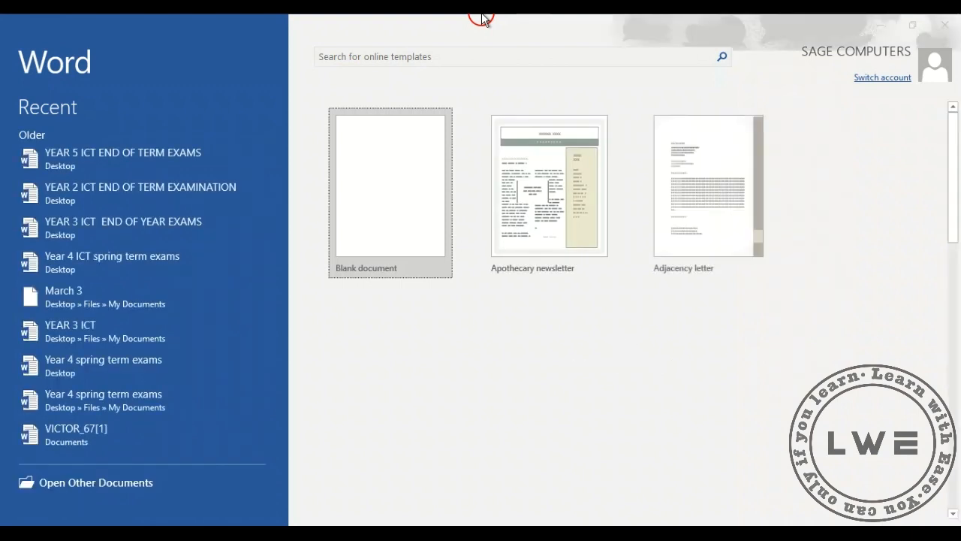
{"action": "left_click", "coordinate": [398, 219]}
{"action": "left_click", "coordinate": [398, 219]}
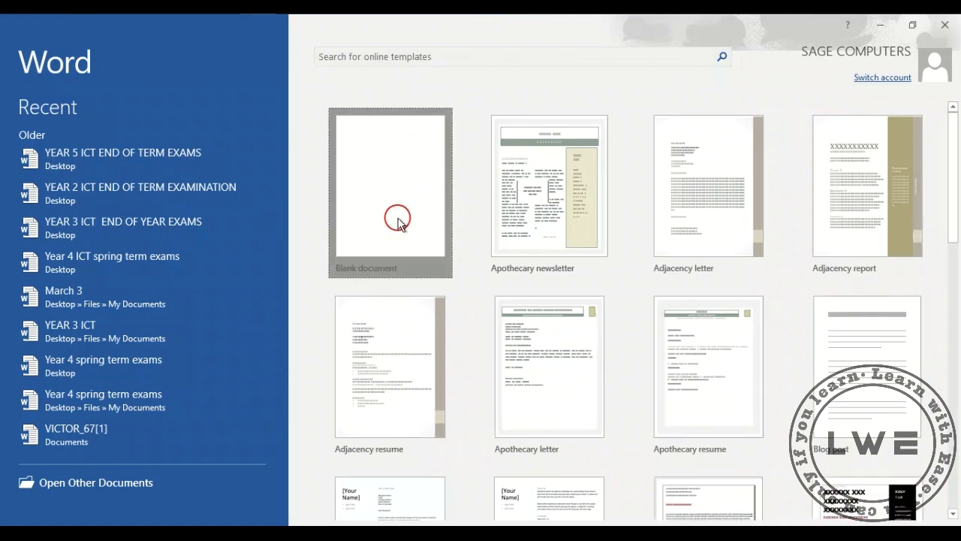
{"action": "left_click", "coordinate": [398, 218]}
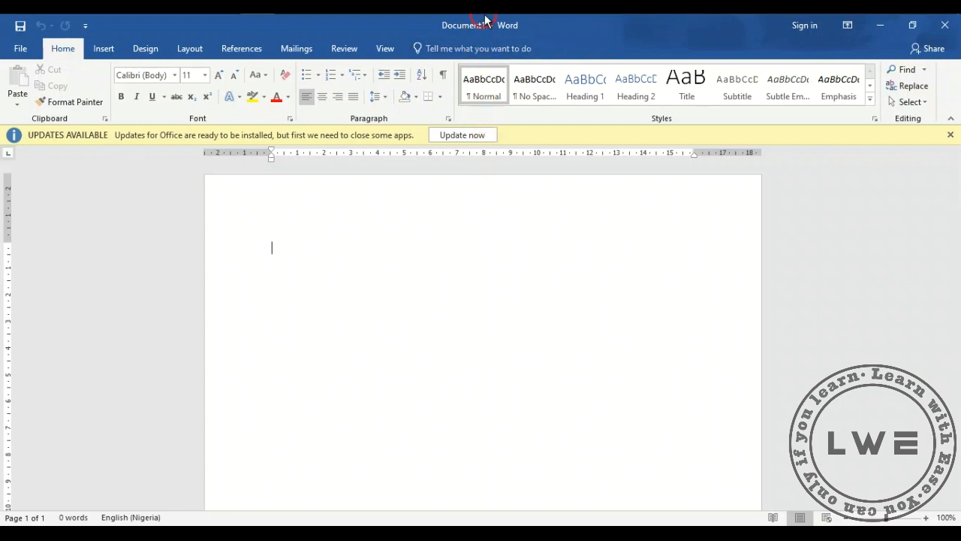
Step: Copy the image LATEST CV UPDATED04.11.2019-3 from its folder and paste it into the blank Word document
{"action": "left_click", "coordinate": [879, 27]}
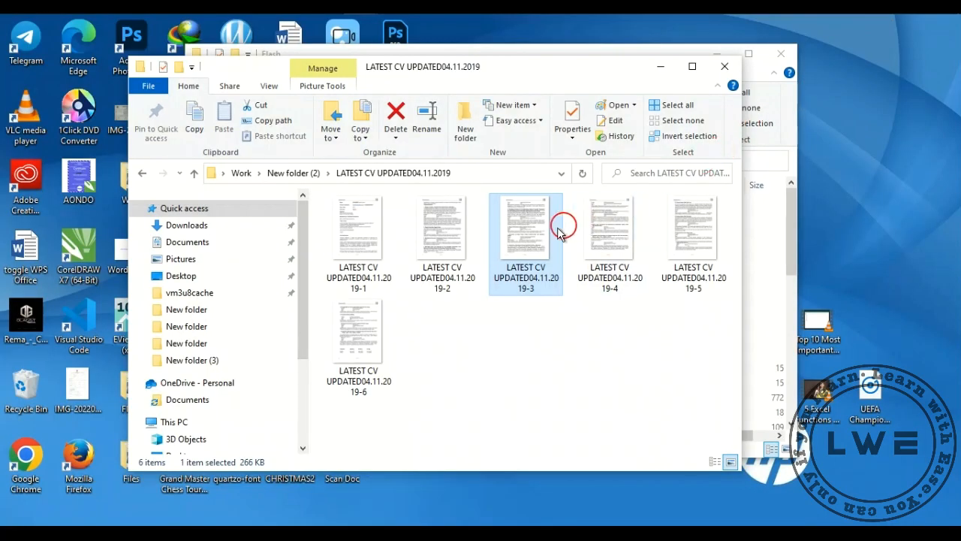
{"action": "double_click", "coordinate": [526, 237]}
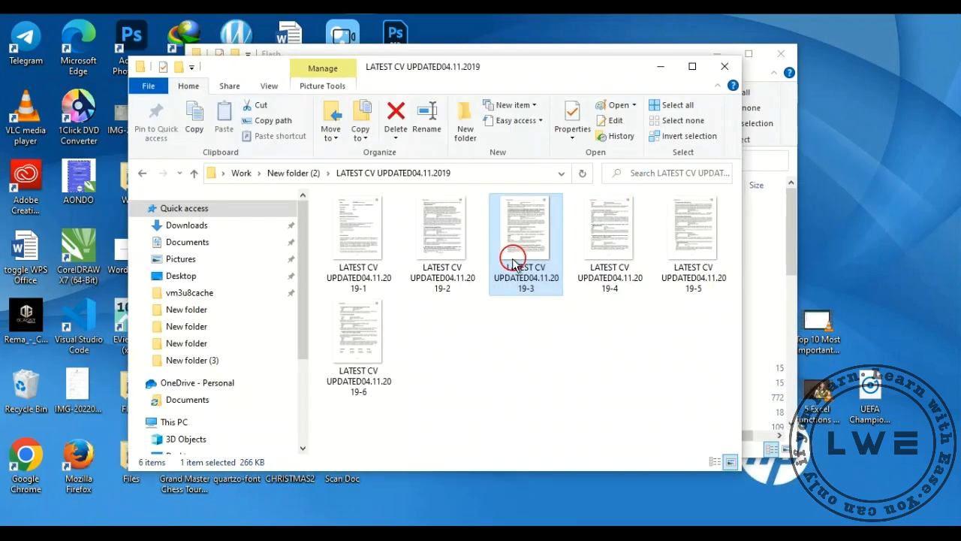
{"action": "right_click", "coordinate": [517, 278]}
{"action": "mouse_move", "coordinate": [586, 302]}
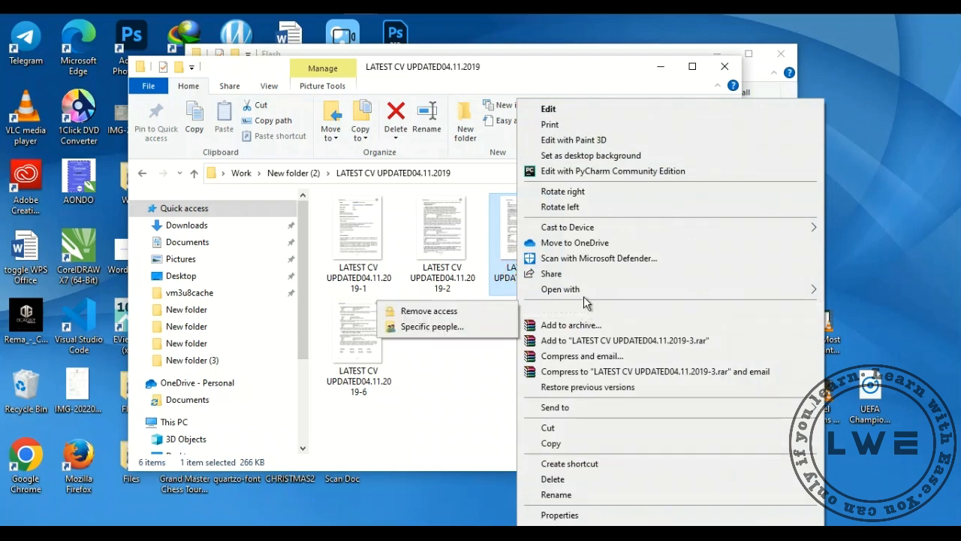
{"action": "left_click", "coordinate": [583, 444]}
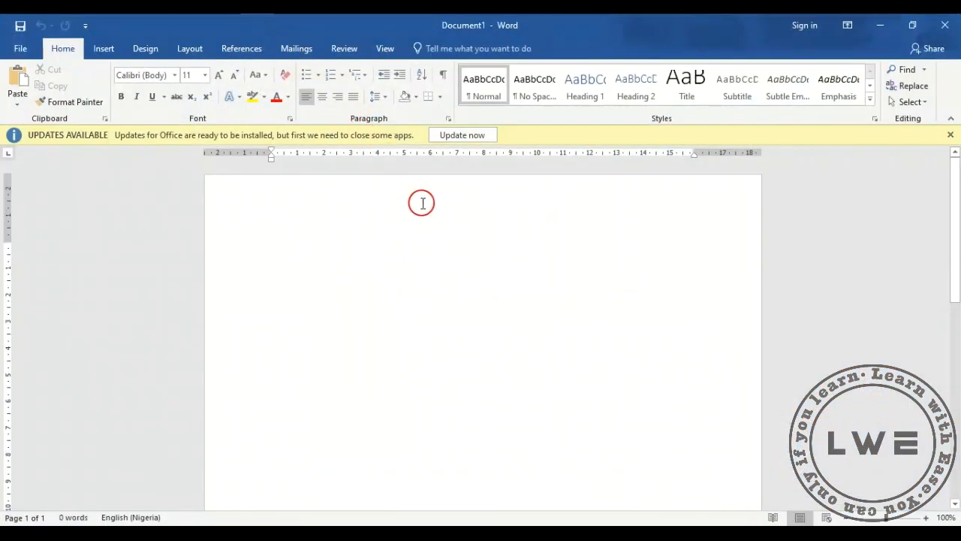
{"action": "key", "text": "ctrl+v"}
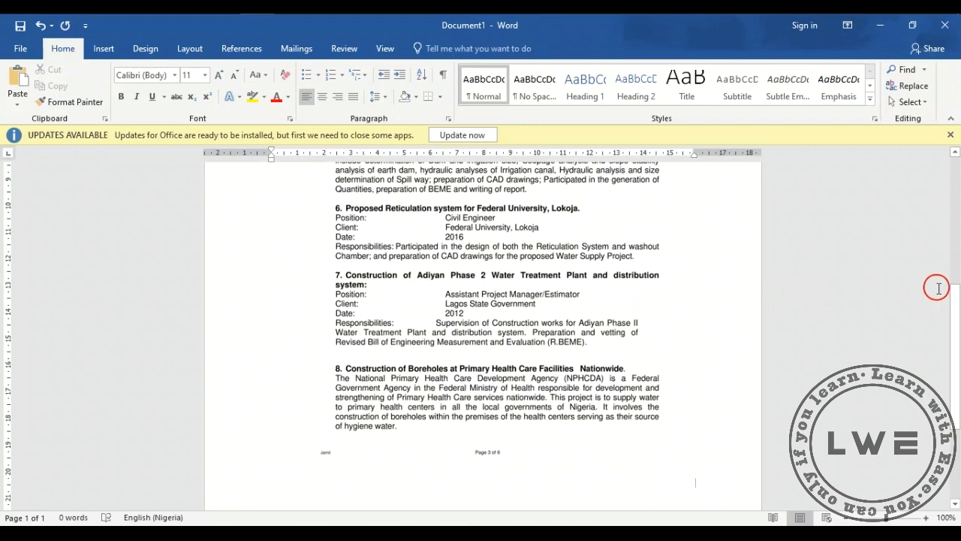
{"action": "mouse_move", "coordinate": [955, 304]}
{"action": "left_mouse_down"}
{"action": "mouse_move", "coordinate": [953, 178]}
{"action": "mouse_move", "coordinate": [957, 316]}
{"action": "left_mouse_up"}
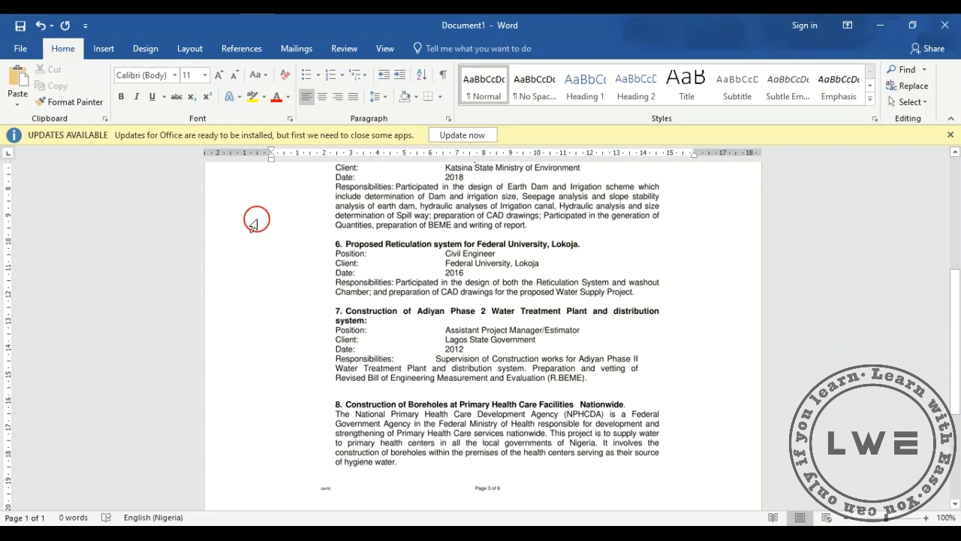
Step: Save the document to the Desktop as a PDF with the file name Image
{"action": "left_click", "coordinate": [22, 49]}
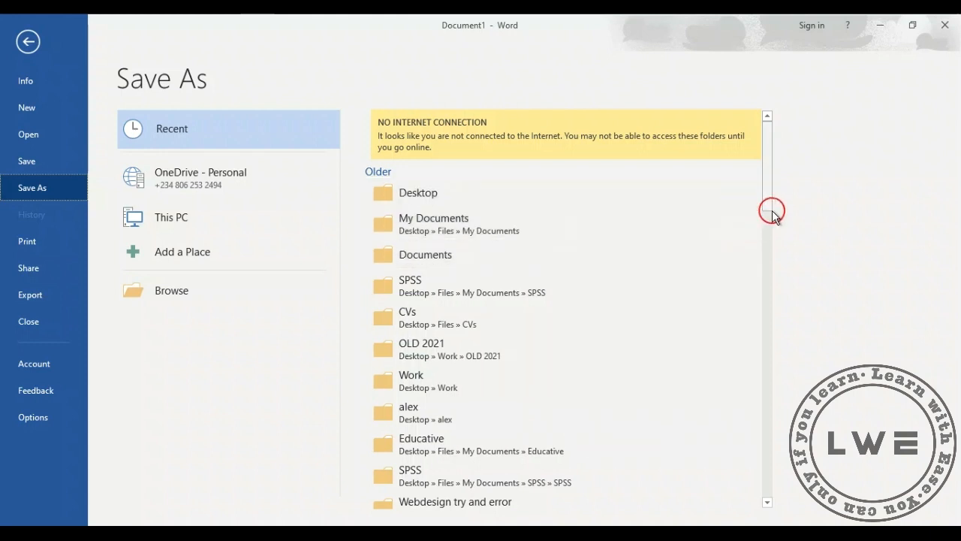
{"action": "mouse_move", "coordinate": [768, 200]}
{"action": "left_mouse_down"}
{"action": "mouse_move", "coordinate": [770, 255]}
{"action": "mouse_move", "coordinate": [766, 187]}
{"action": "mouse_move", "coordinate": [766, 201]}
{"action": "left_mouse_up"}
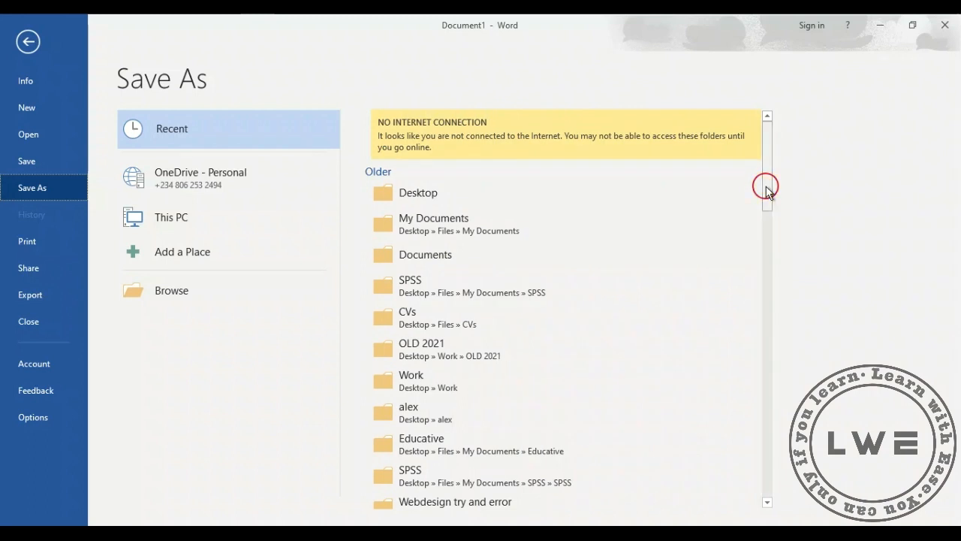
{"action": "left_click", "coordinate": [431, 197]}
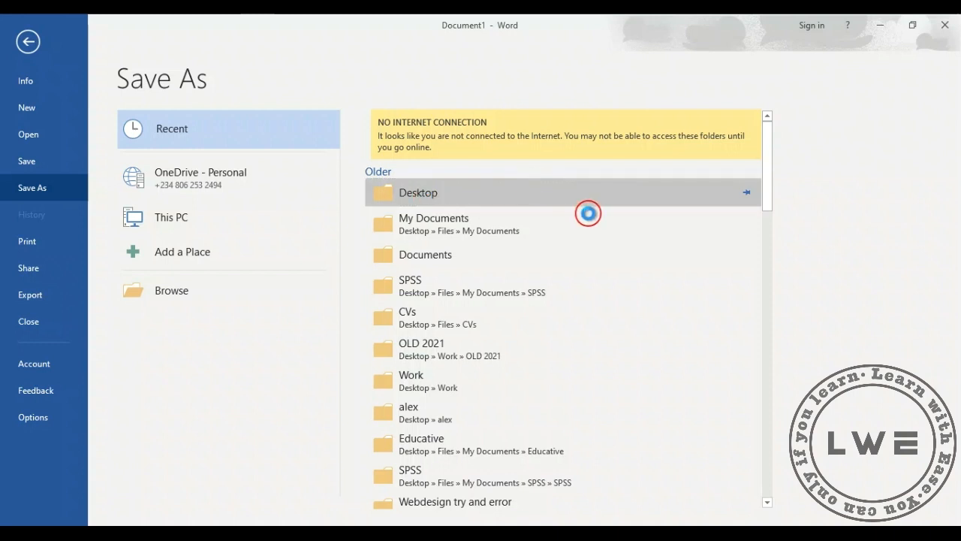
{"action": "left_click", "coordinate": [767, 173]}
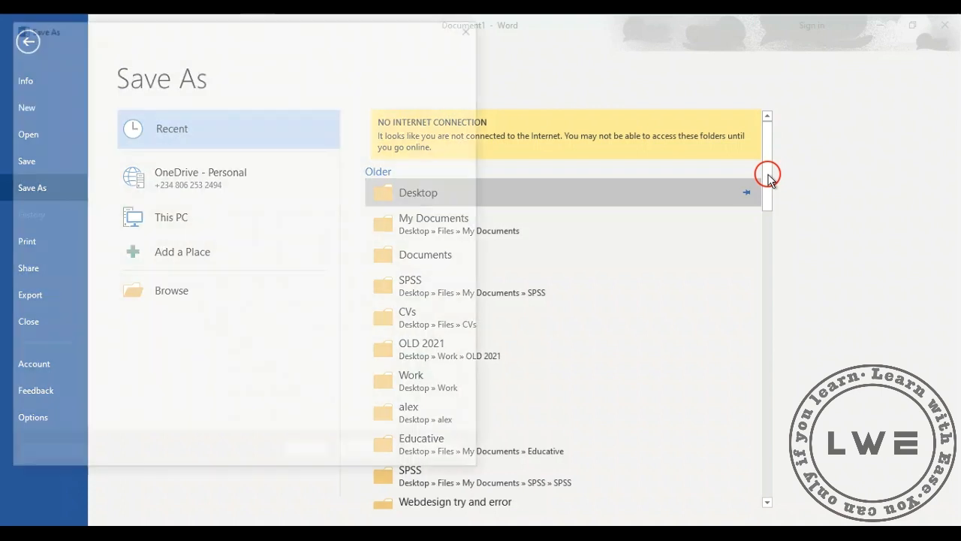
{"action": "left_click", "coordinate": [768, 176]}
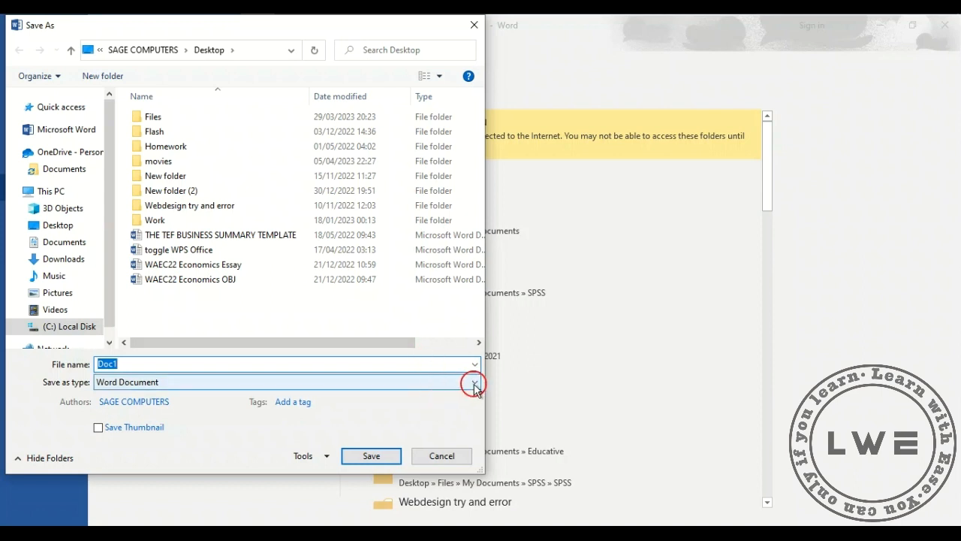
{"action": "left_click", "coordinate": [474, 381]}
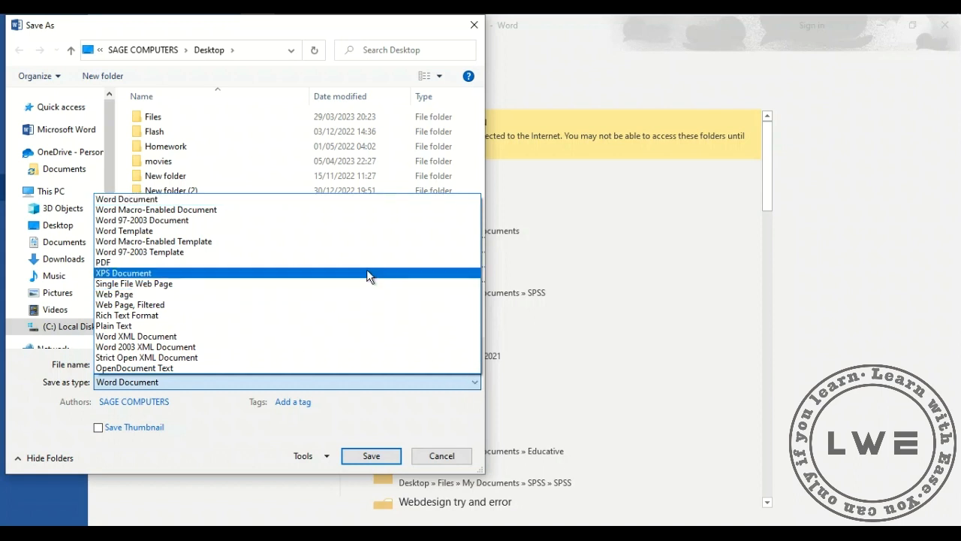
{"action": "left_click", "coordinate": [358, 264]}
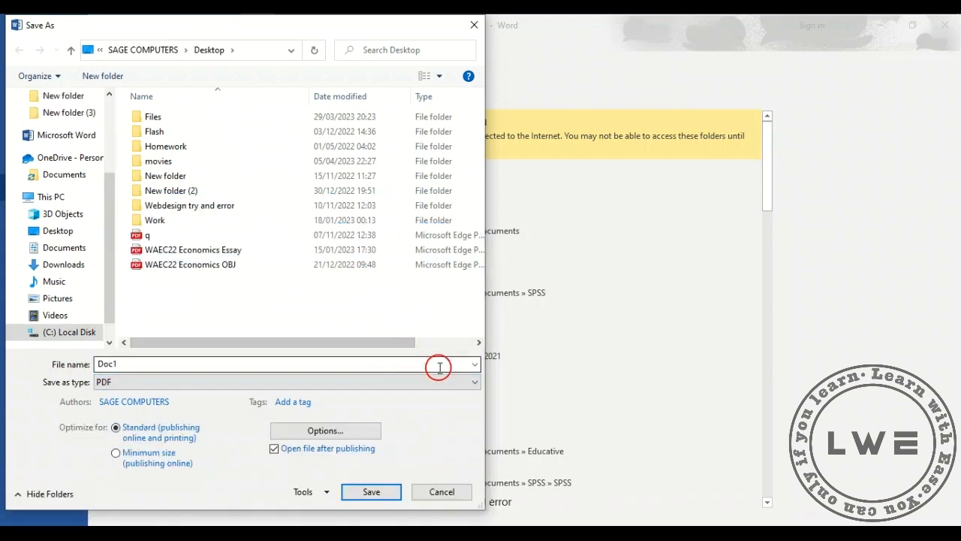
{"action": "left_click", "coordinate": [467, 365]}
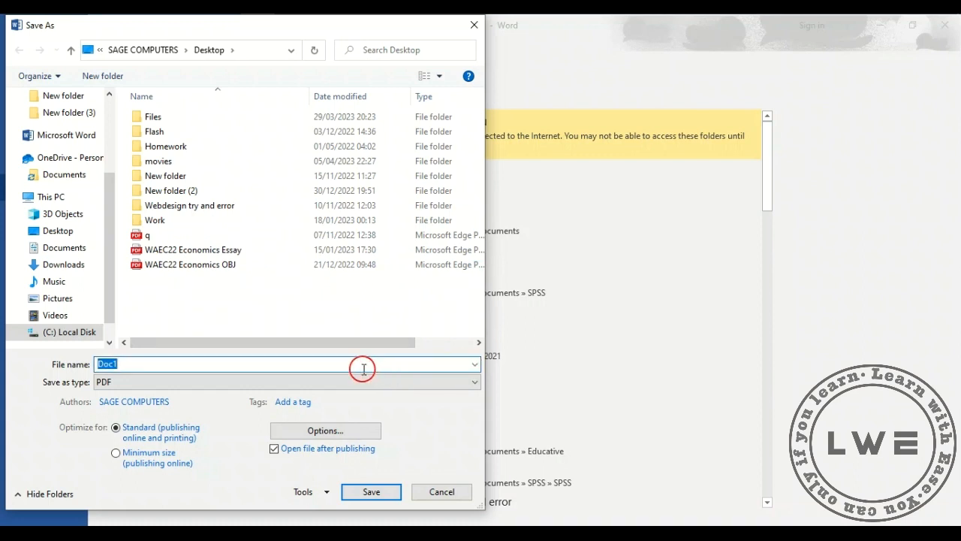
{"action": "type", "text": "Image"}
{"action": "left_click", "coordinate": [394, 496]}
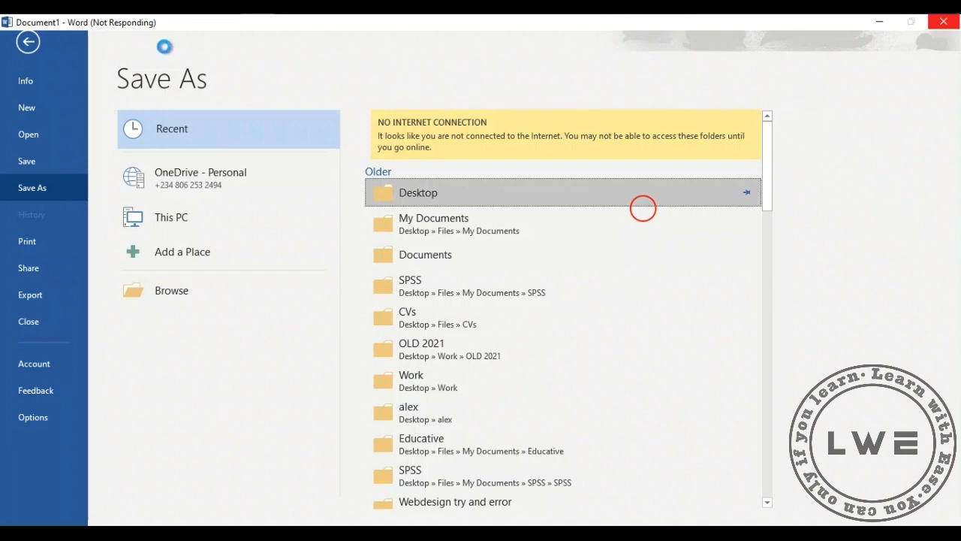
{"action": "right_click", "coordinate": [144, 24]}
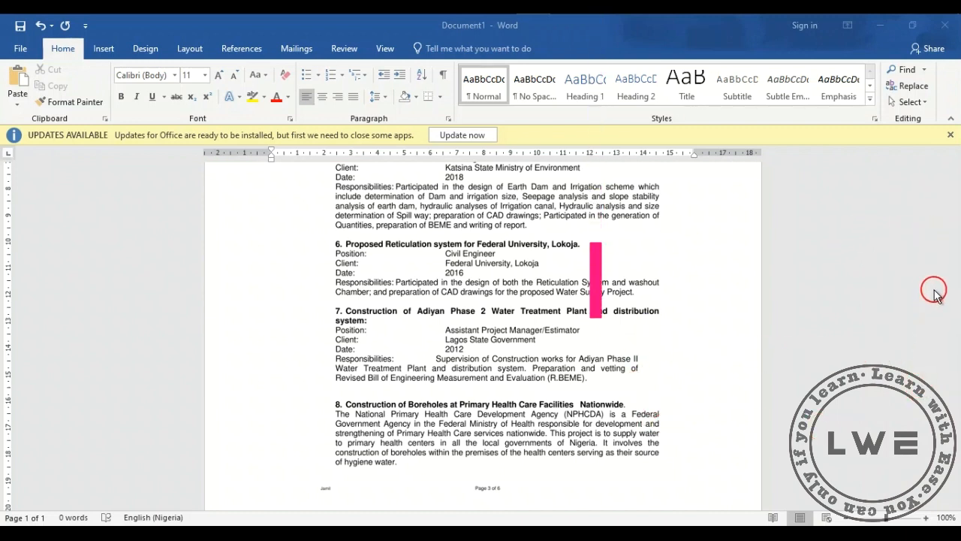
Step: Minimize the Word window and both open folder windows to show the desktop
{"action": "left_click", "coordinate": [882, 30]}
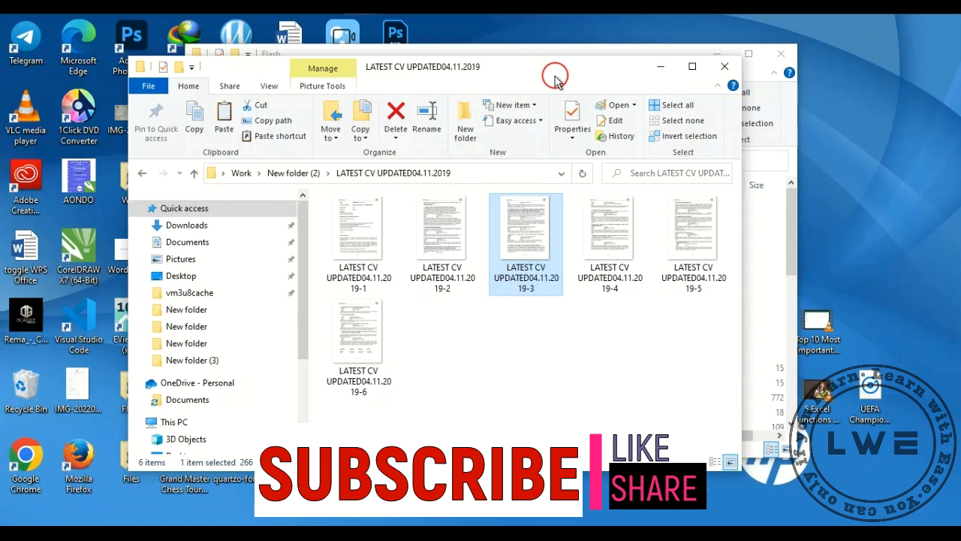
{"action": "left_click", "coordinate": [660, 72]}
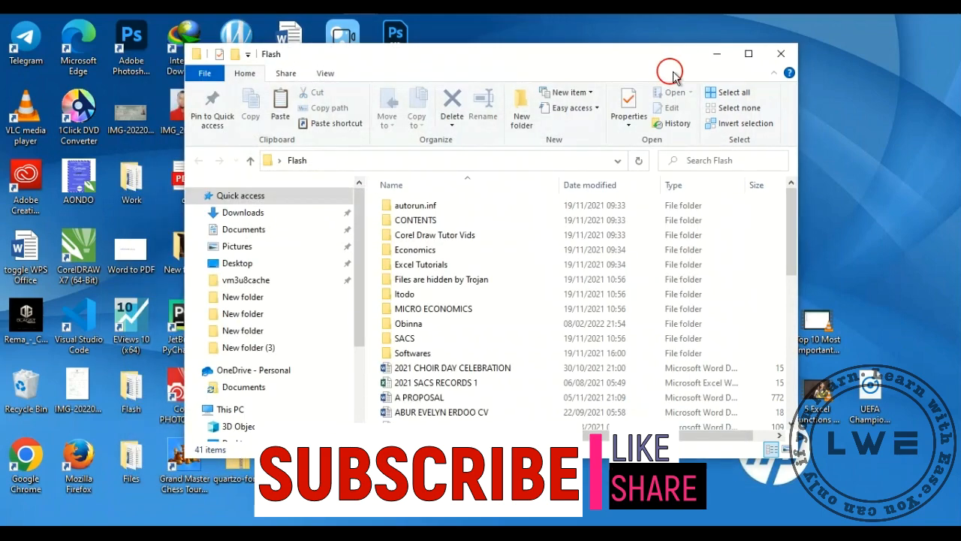
{"action": "left_click", "coordinate": [717, 55]}
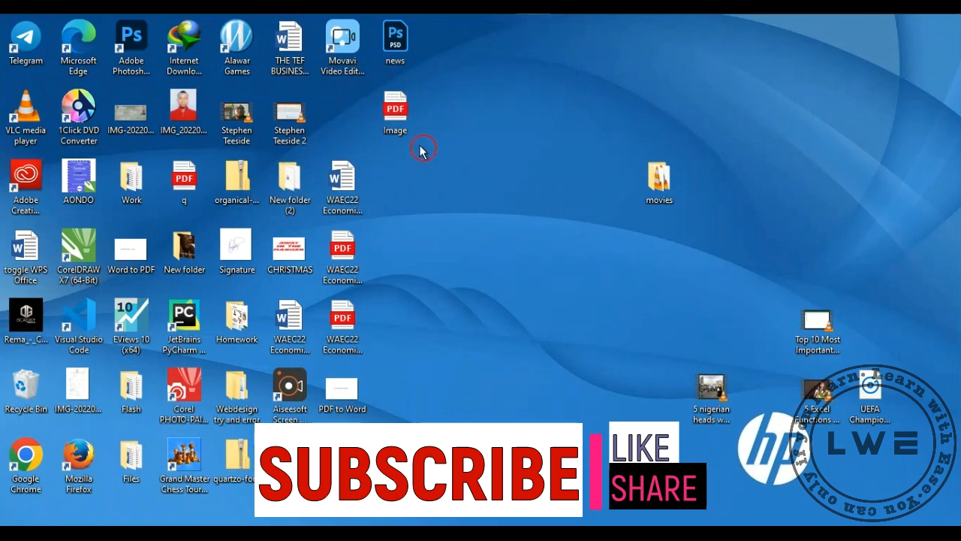
Step: Open the Image PDF from the desktop with Word and accept its conversion to an editable document
{"action": "left_click", "coordinate": [397, 126]}
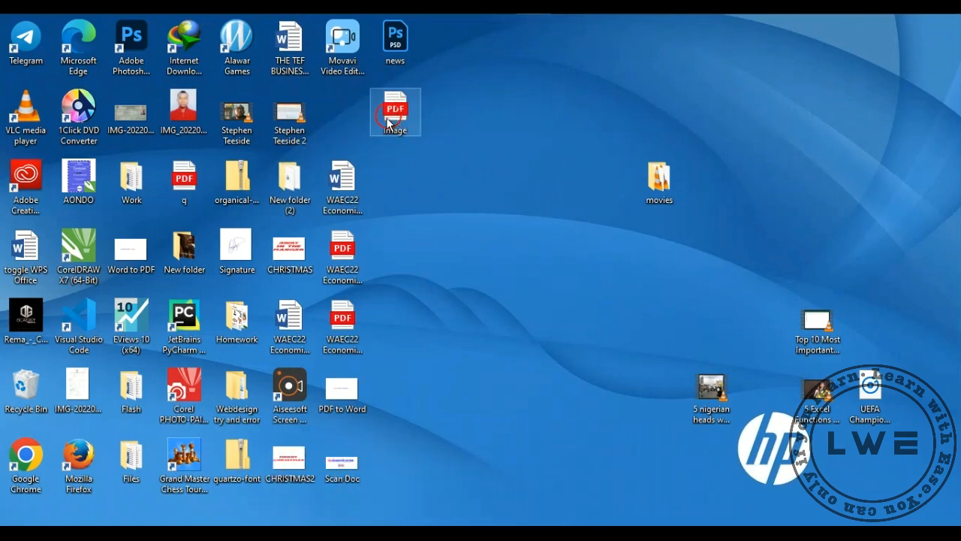
{"action": "left_click", "coordinate": [401, 122]}
{"action": "left_click", "coordinate": [394, 109]}
{"action": "left_click", "coordinate": [399, 114]}
{"action": "left_click", "coordinate": [394, 110]}
{"action": "right_click", "coordinate": [395, 111]}
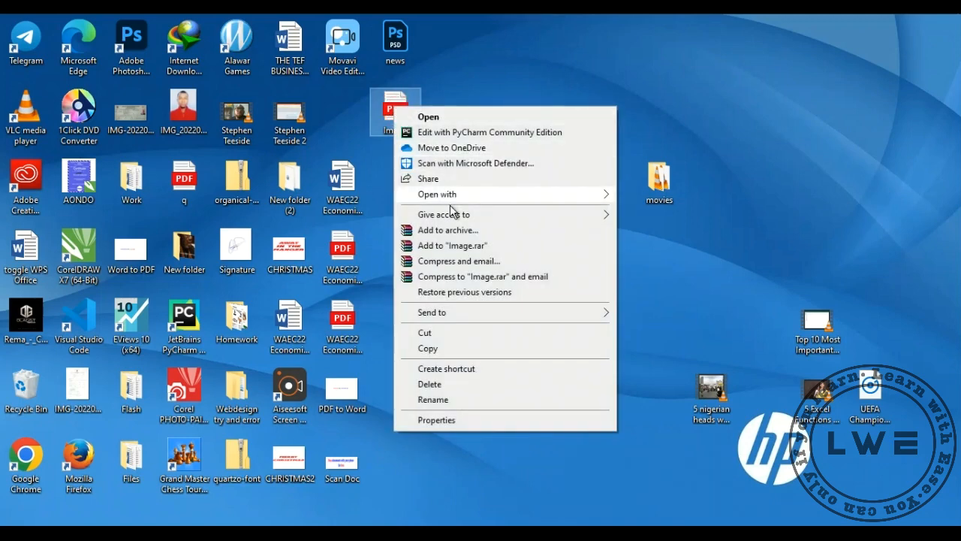
{"action": "mouse_move", "coordinate": [455, 198]}
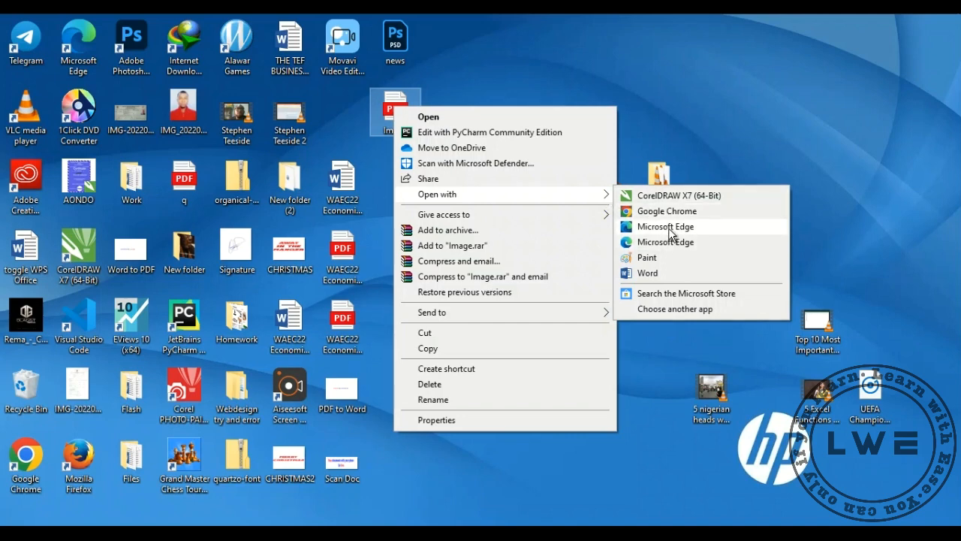
{"action": "left_click", "coordinate": [644, 274]}
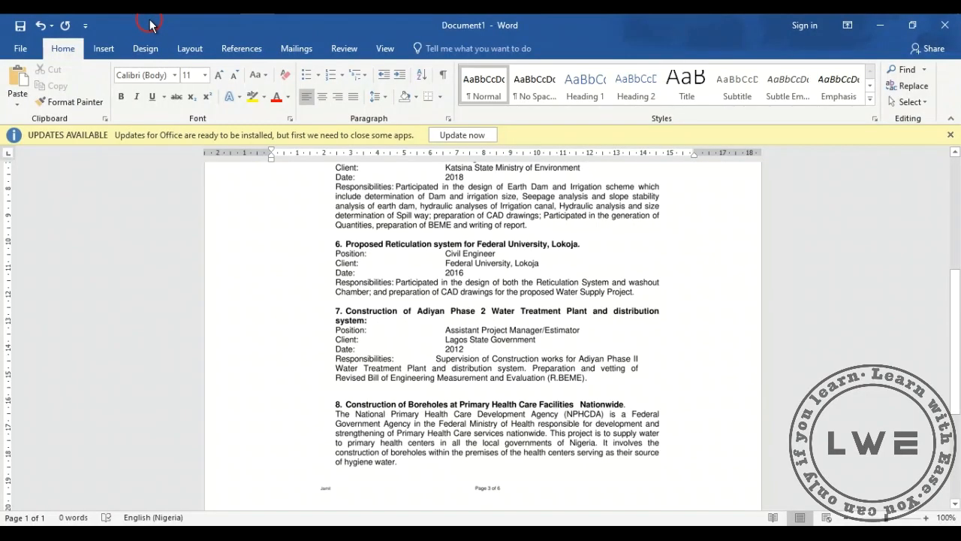
{"action": "left_click", "coordinate": [395, 243]}
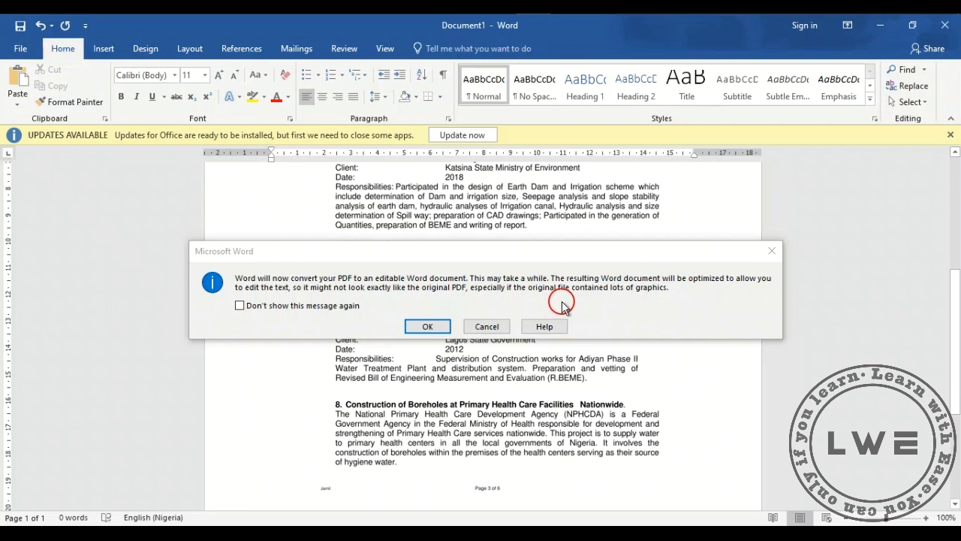
{"action": "left_click", "coordinate": [427, 329]}
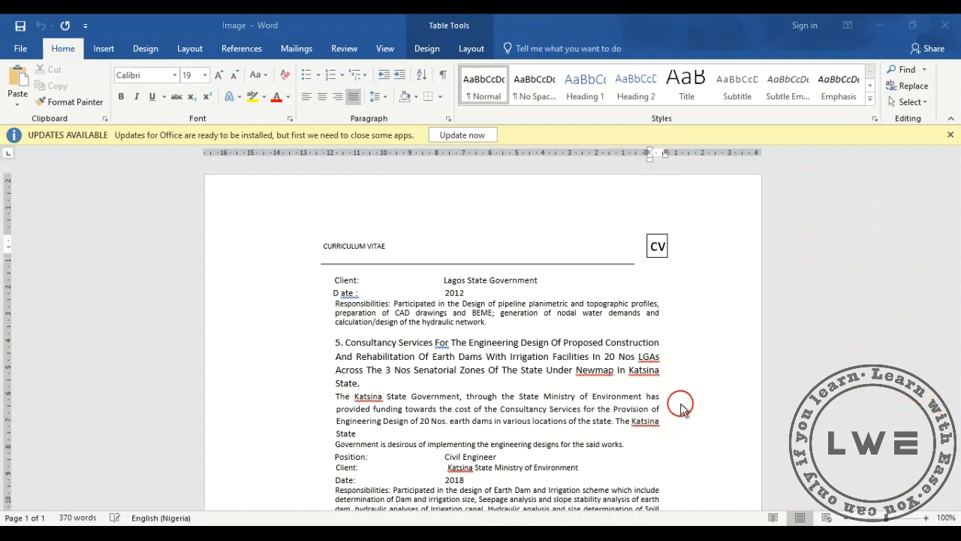
Step: Try deleting the word "Facilities" from the item 5 heading, and undo the deletion
{"action": "left_click", "coordinate": [562, 360]}
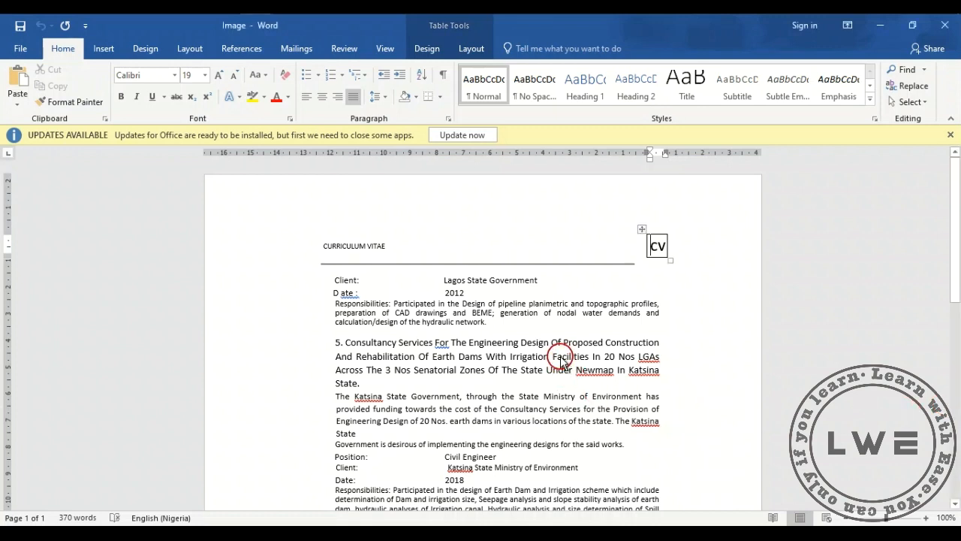
{"action": "double_click", "coordinate": [561, 359]}
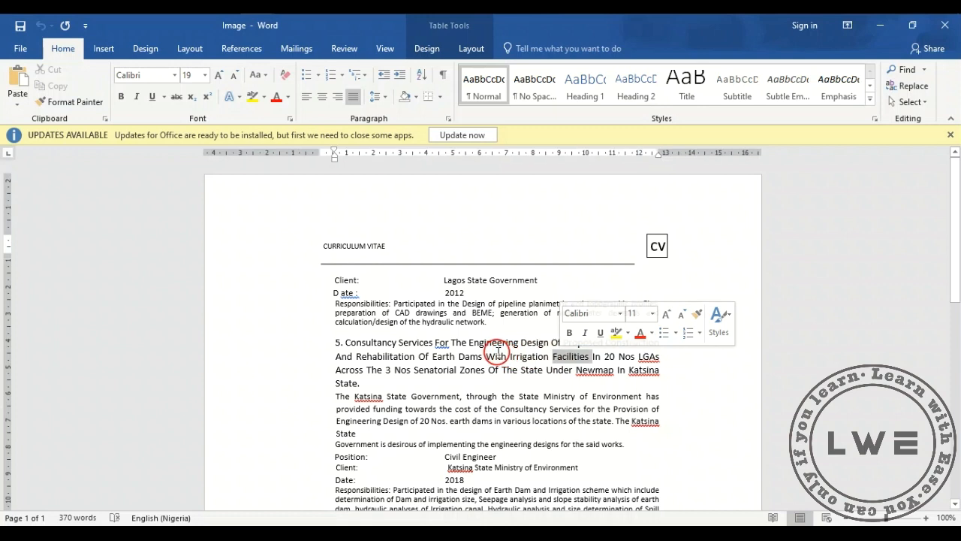
{"action": "key", "text": "Delete"}
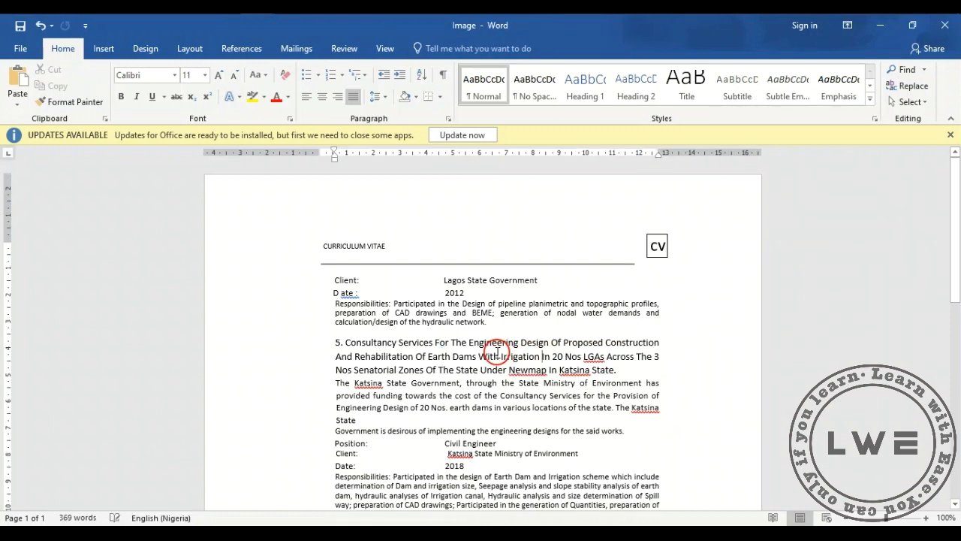
{"action": "key", "text": "ctrl+z"}
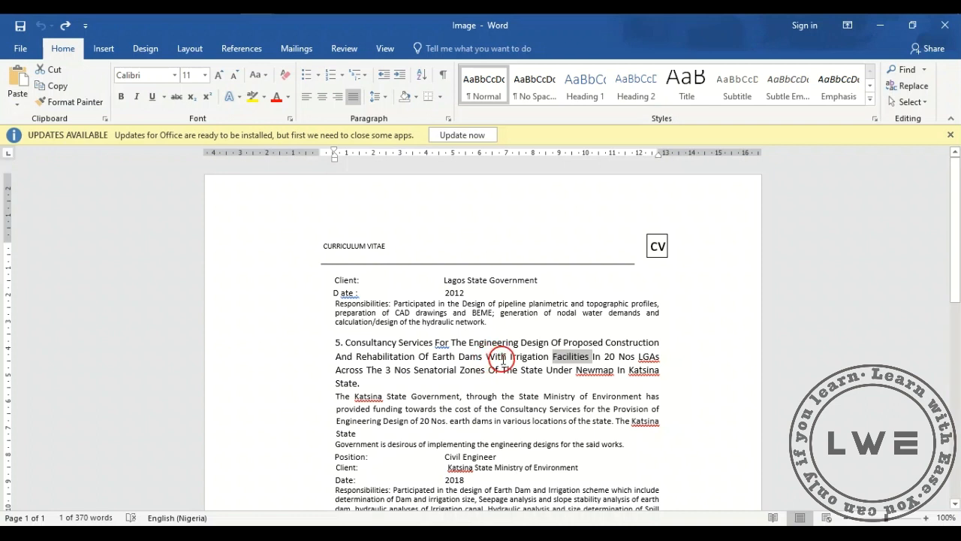
Step: Try replacing the beginning of the word "With" in the item 5 heading with "men"
{"action": "left_click", "coordinate": [504, 358]}
{"action": "key", "text": "BackSpace"}
{"action": "key", "text": "BackSpace"}
{"action": "key", "text": "BackSpace"}
{"action": "key", "text": "BackSpace"}
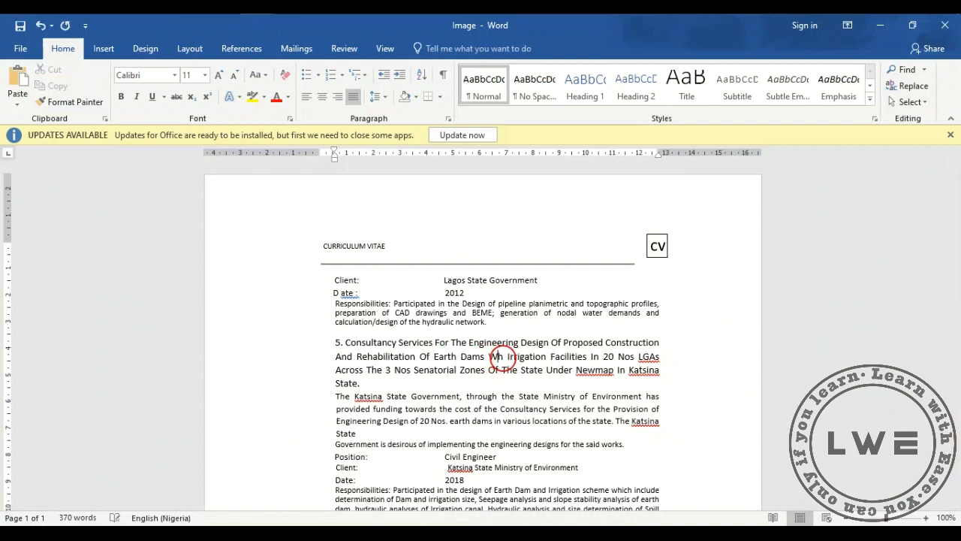
{"action": "type", "text": "In"}
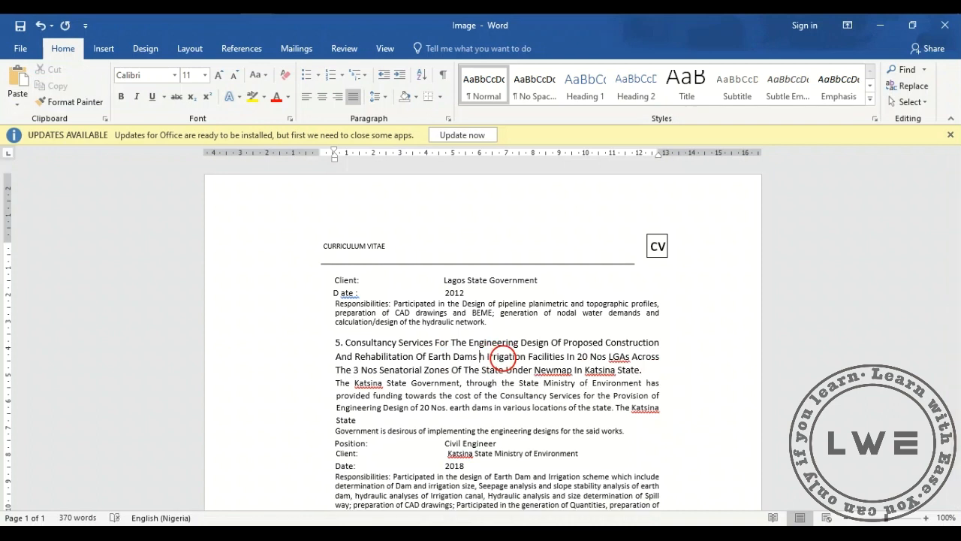
{"action": "type", "text": "men"}
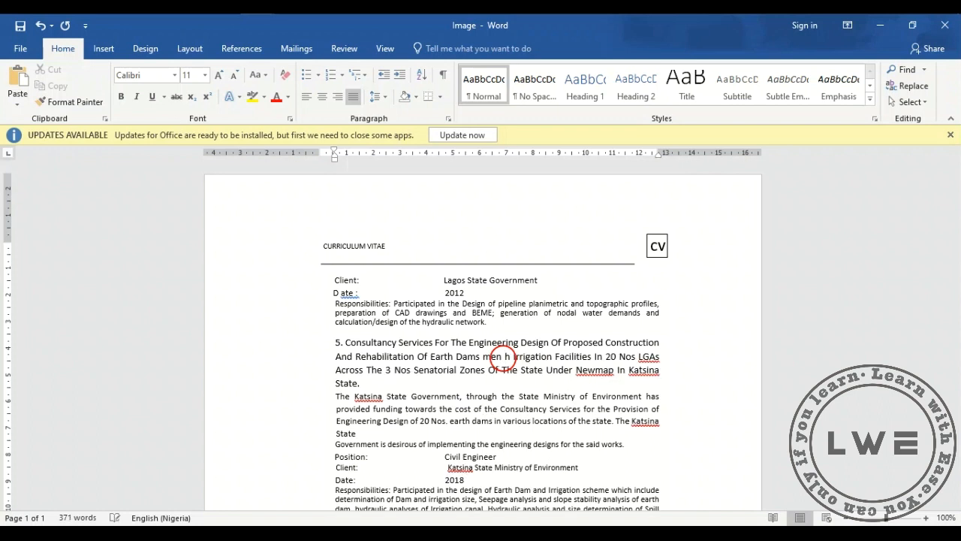
Step: Clear the inserted "men" and delete the phrase "Of Earth Dams h Irrigation" from the item 5 heading
{"action": "key", "text": "BackSpace"}
{"action": "key", "text": "BackSpace"}
{"action": "key", "text": "BackSpace"}
{"action": "key", "text": "BackSpace"}
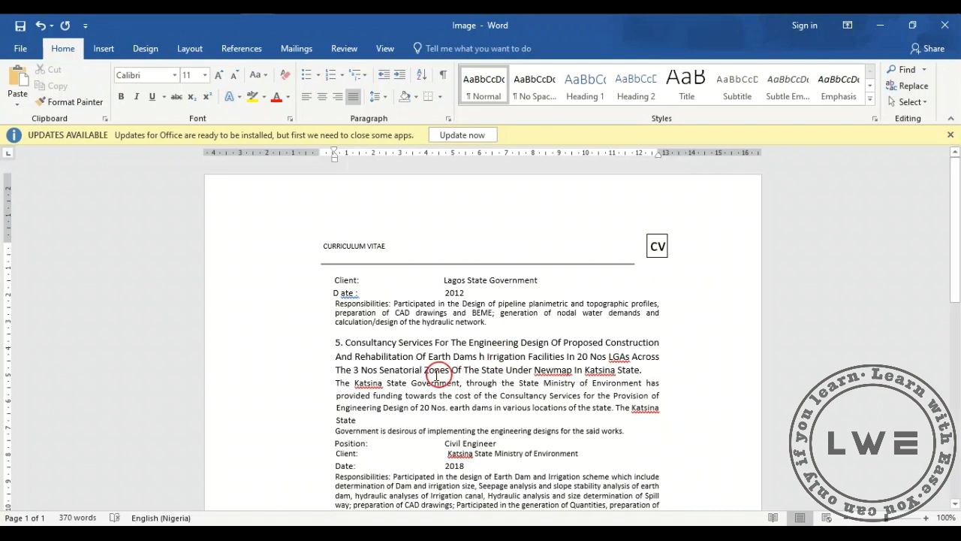
{"action": "left_click_drag", "start_coordinate": [412, 361], "coordinate": [528, 360]}
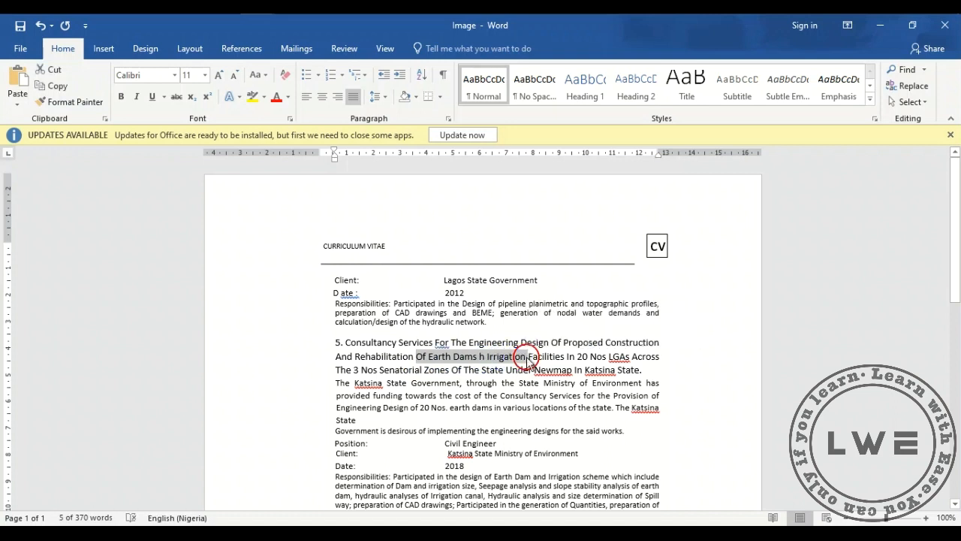
{"action": "key", "text": "BackSpace"}
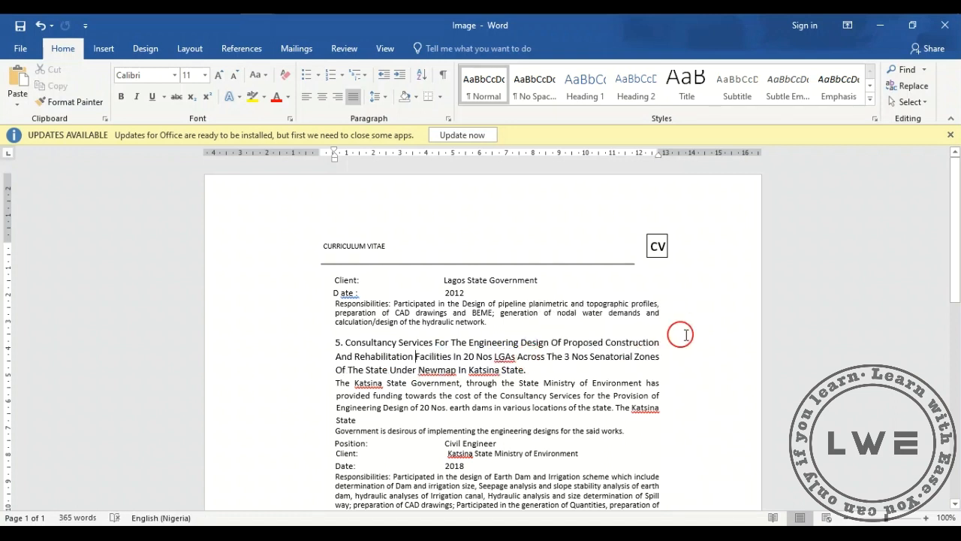
Step: Delete the words "preparation of CAD" before "drawings" in the item 6 responsibilities text
{"action": "left_click_drag", "start_coordinate": [954, 286], "coordinate": [957, 414]}
{"action": "left_click", "coordinate": [498, 294]}
{"action": "key", "text": "BackSpace"}
{"action": "key", "text": "BackSpace"}
{"action": "key", "text": "BackSpace"}
{"action": "key", "text": "BackSpace"}
{"action": "key", "text": "BackSpace"}
{"action": "key", "text": "BackSpace"}
{"action": "key", "text": "BackSpace"}
{"action": "key", "text": "BackSpace"}
{"action": "key", "text": "BackSpace"}
{"action": "key", "text": "BackSpace"}
{"action": "key", "text": "BackSpace"}
{"action": "key", "text": "BackSpace"}
{"action": "key", "text": "BackSpace"}
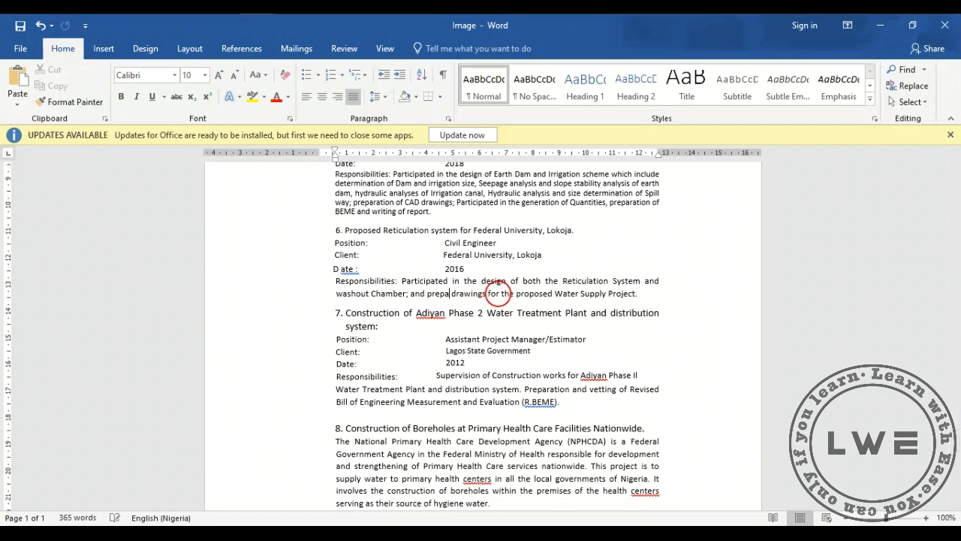
{"action": "key", "text": "BackSpace"}
{"action": "key", "text": "BackSpace"}
{"action": "key", "text": "BackSpace"}
{"action": "key", "text": "BackSpace"}
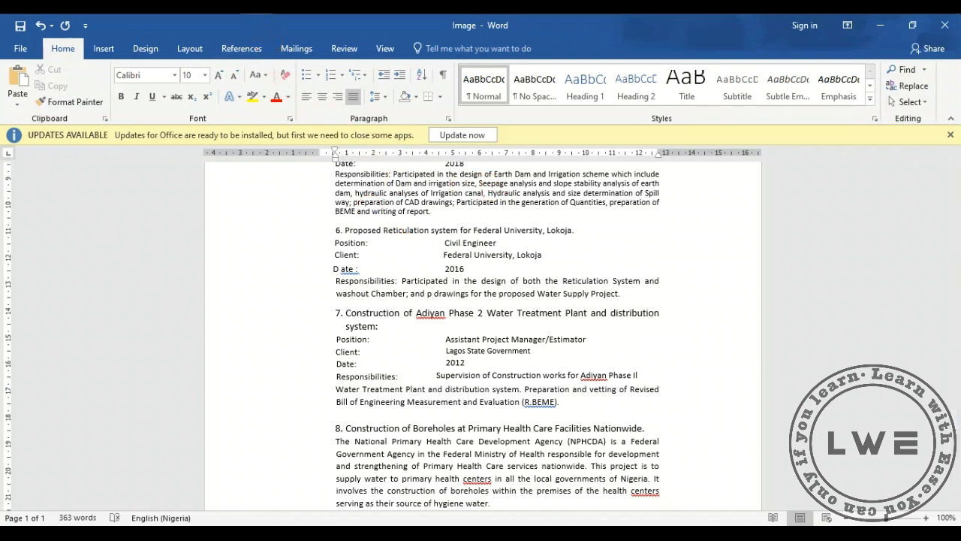
Step: Switch to Document1 and try selecting text inside the scanned CV page picture for comparison
{"action": "mouse_move", "coordinate": [258, 7]}
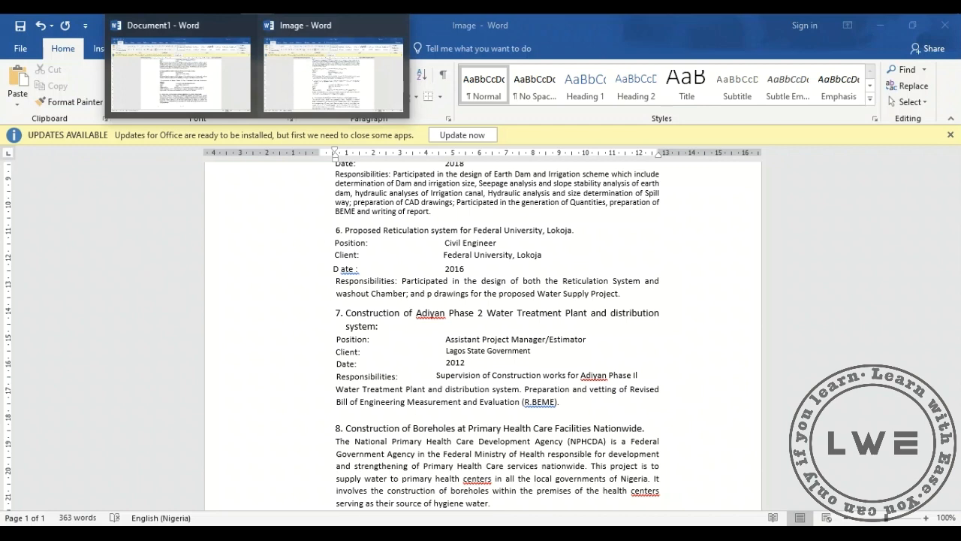
{"action": "left_click", "coordinate": [215, 88]}
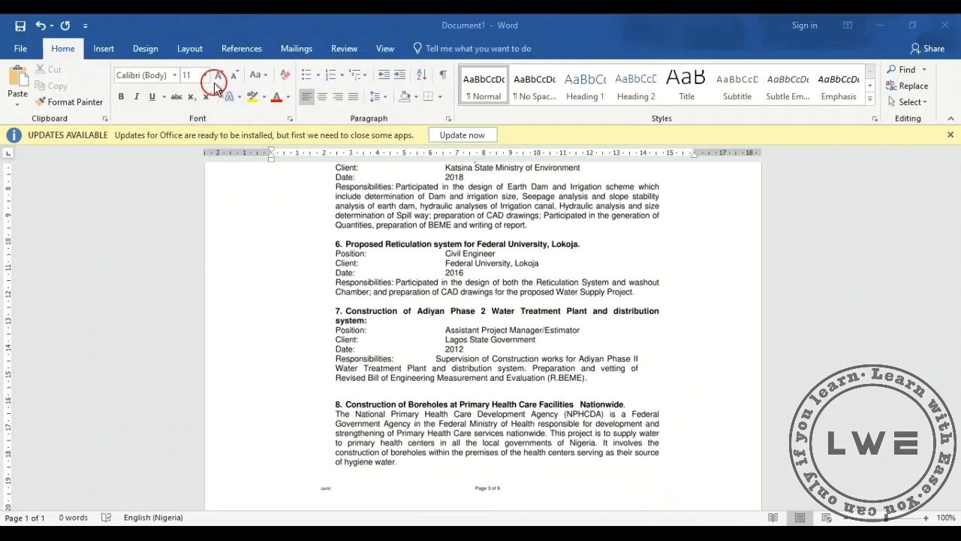
{"action": "left_click", "coordinate": [467, 235]}
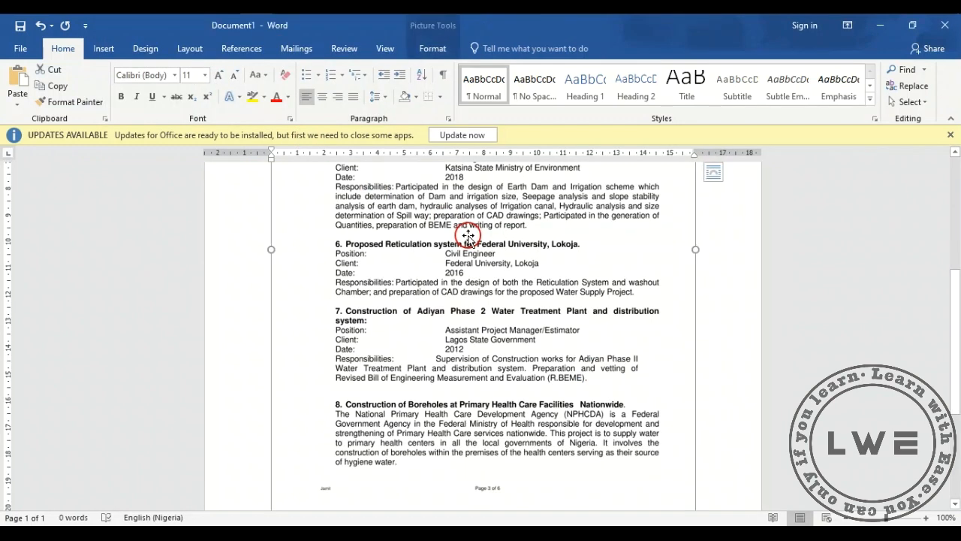
{"action": "left_click_drag", "start_coordinate": [954, 311], "coordinate": [951, 203]}
{"action": "left_click", "coordinate": [447, 335]}
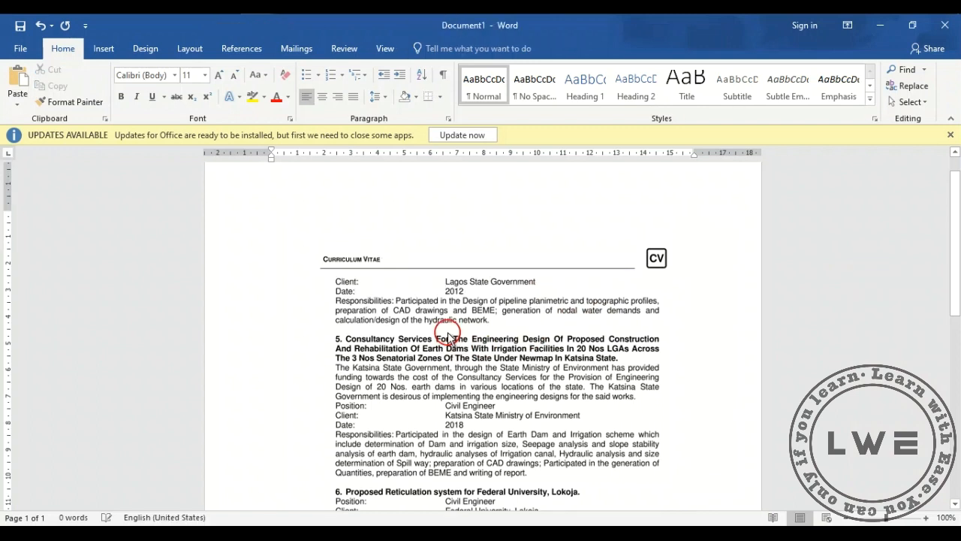
{"action": "left_click", "coordinate": [473, 376]}
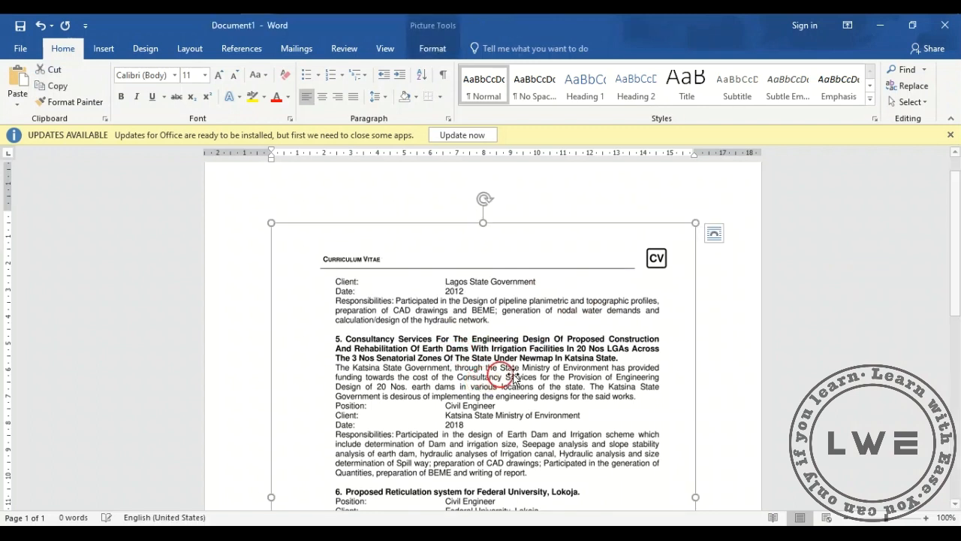
{"action": "left_click_drag", "start_coordinate": [475, 381], "coordinate": [539, 390]}
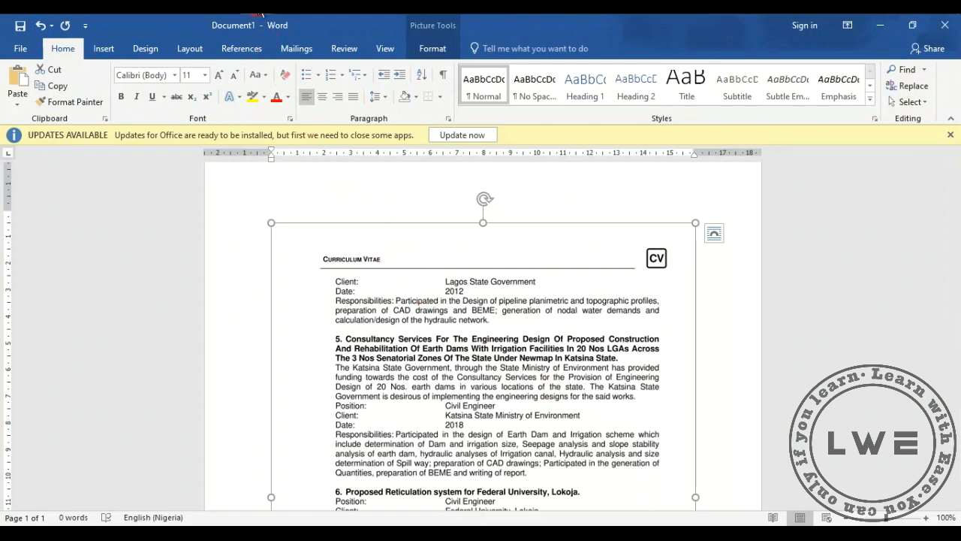
Step: Return to the converted Image document and review its text from items 5 to 8 and the page's beginning
{"action": "mouse_move", "coordinate": [262, 14]}
{"action": "left_click", "coordinate": [318, 83]}
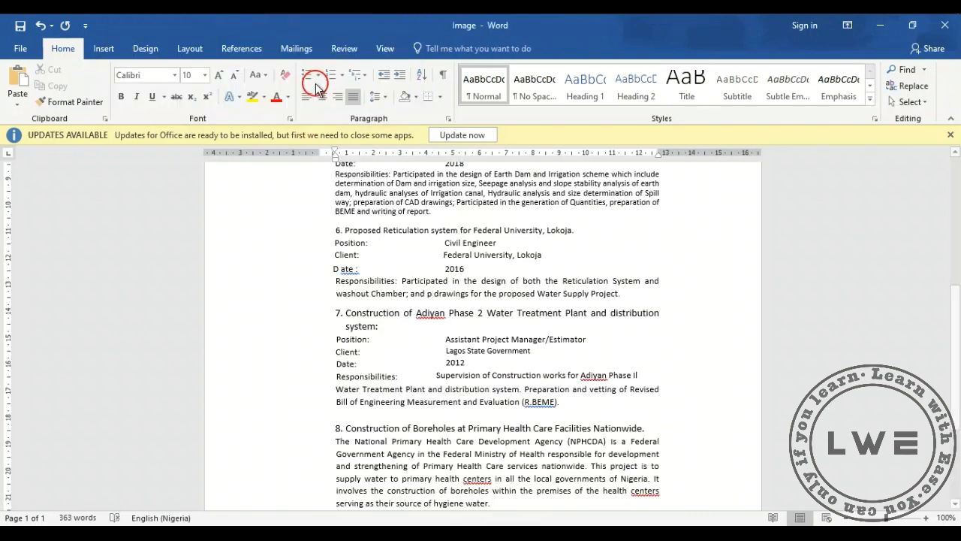
{"action": "left_click_drag", "start_coordinate": [956, 358], "coordinate": [952, 230]}
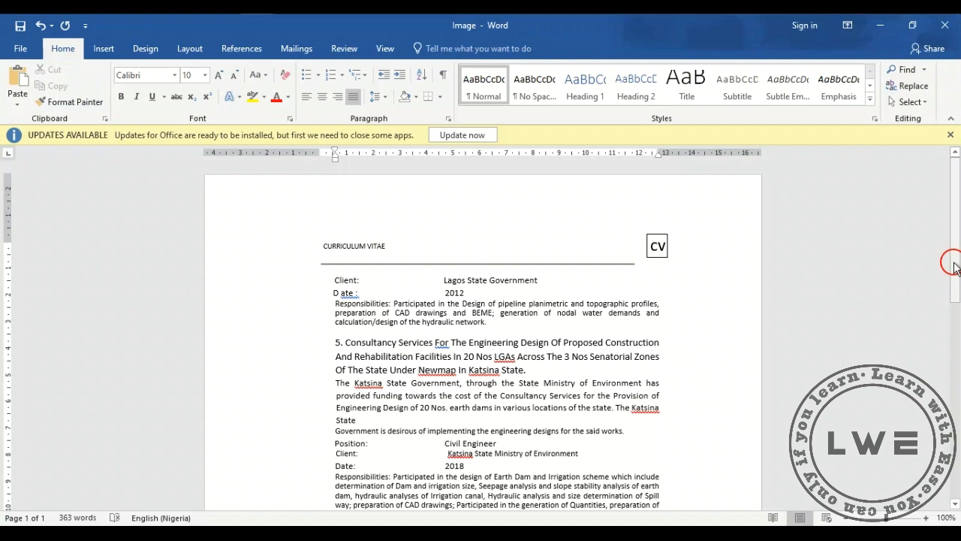
{"action": "left_click_drag", "start_coordinate": [953, 267], "coordinate": [935, 219]}
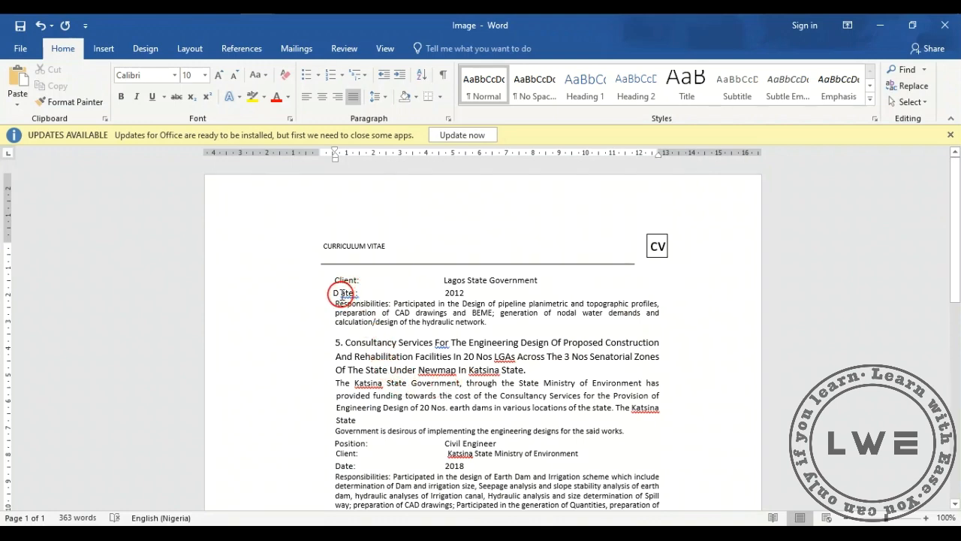
{"action": "scroll", "coordinate": [340, 293], "scroll_direction": "down", "scroll_amount": 3}
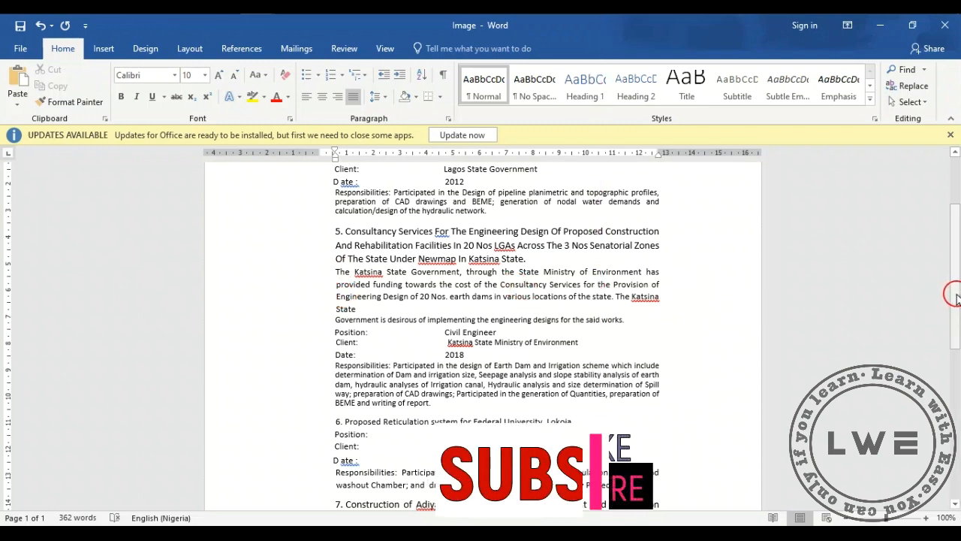
{"action": "scroll", "coordinate": [952, 282], "scroll_direction": "up", "scroll_amount": 3}
{"action": "left_click", "coordinate": [955, 172]}
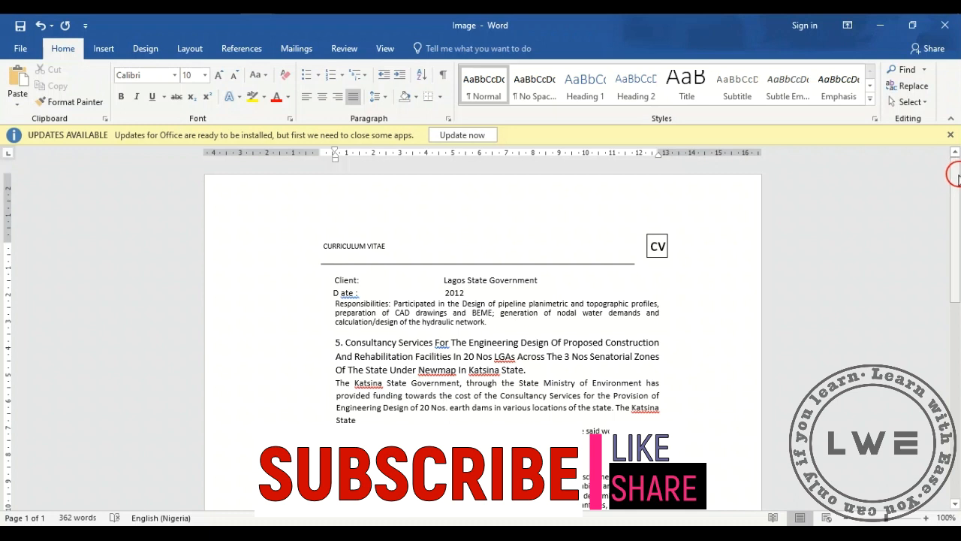